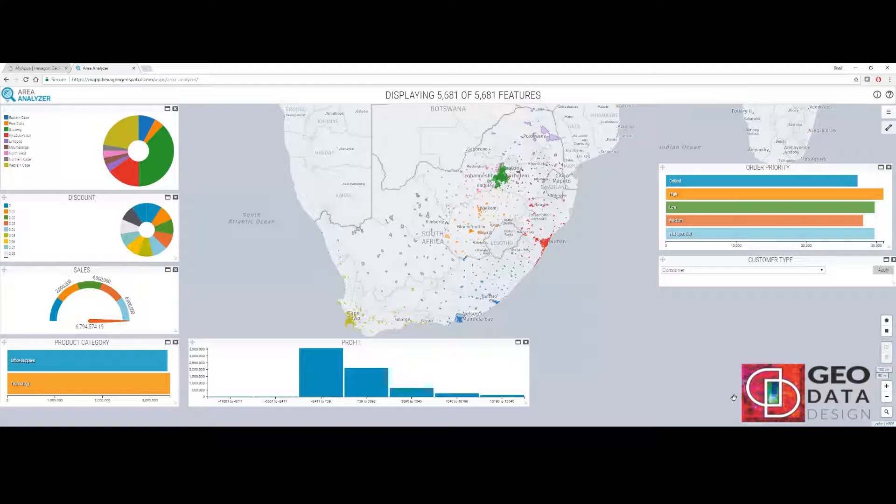
left_click_drag(533, 164, 515, 177)
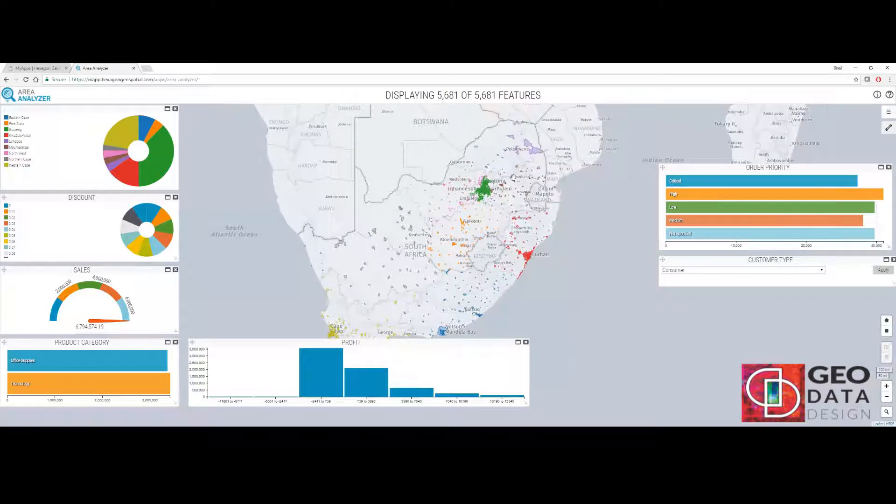
scroll(514, 177, "up", 1)
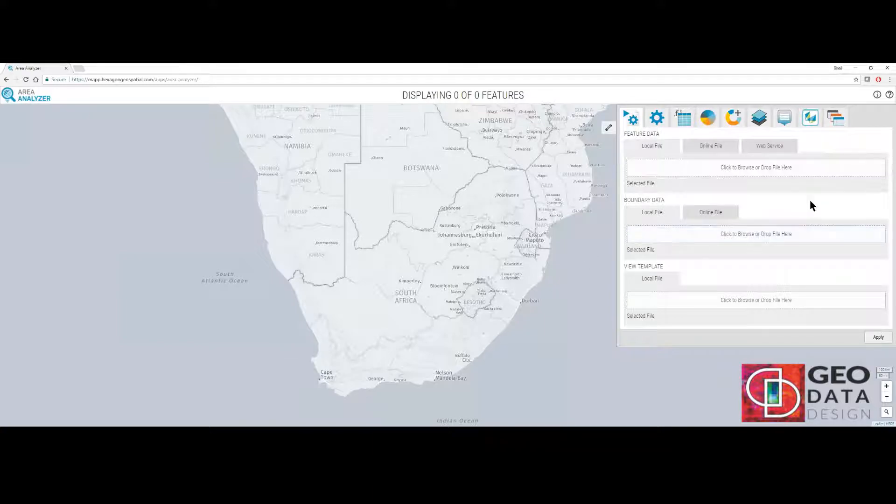
Load the three Sales_Technology_and_Office_Supplies shapefile files as local feature data and apply them.
left_click(773, 173)
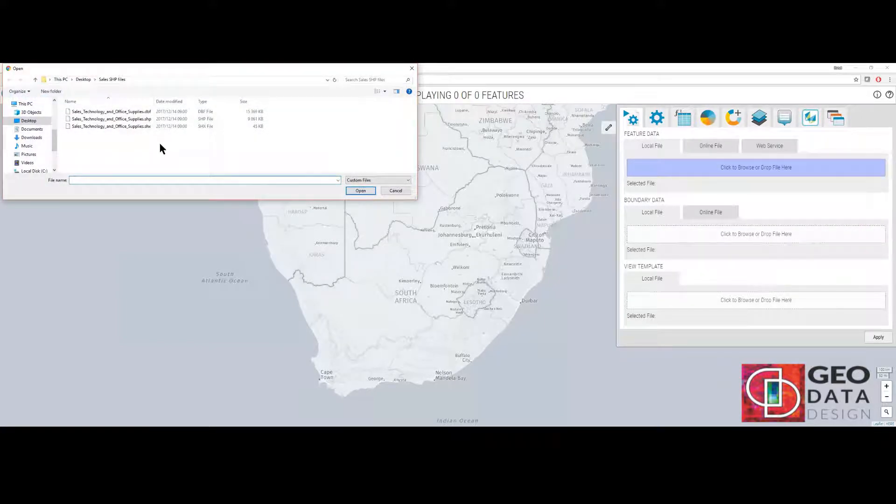
left_click_drag(159, 141, 80, 91)
left_click(360, 191)
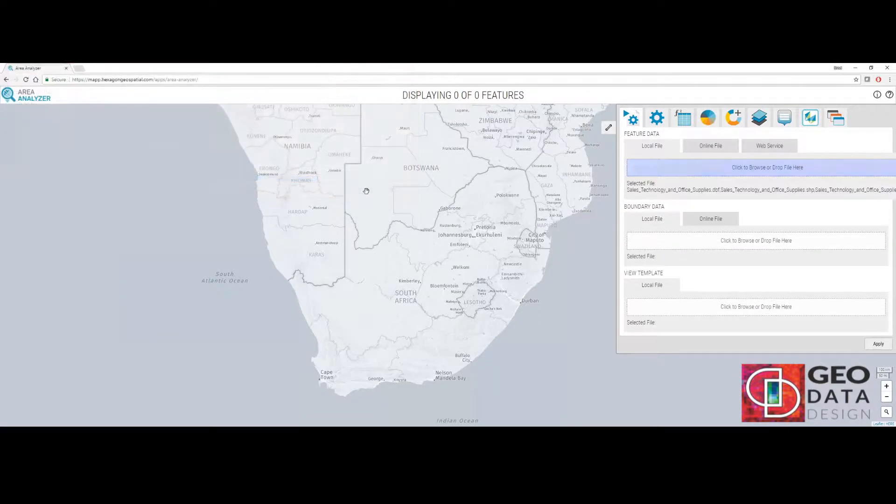
left_click(878, 344)
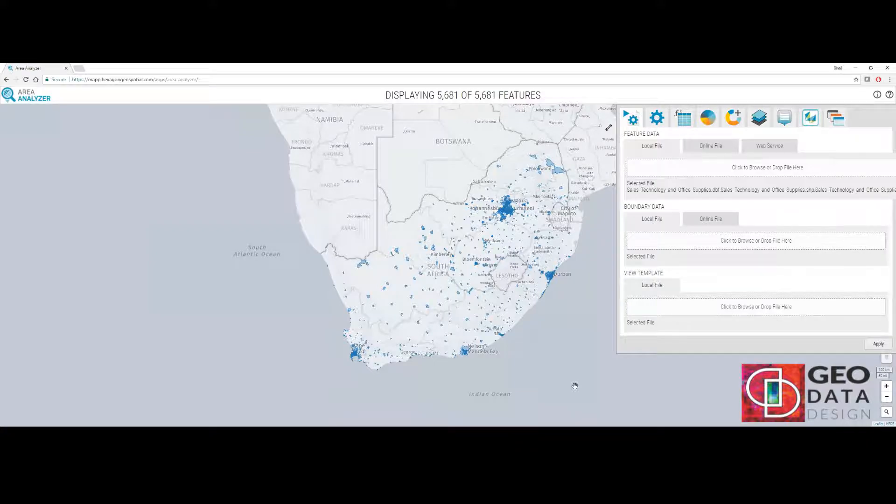
Set up a theme on the features using the PROVINCE field and apply it.
left_click(657, 118)
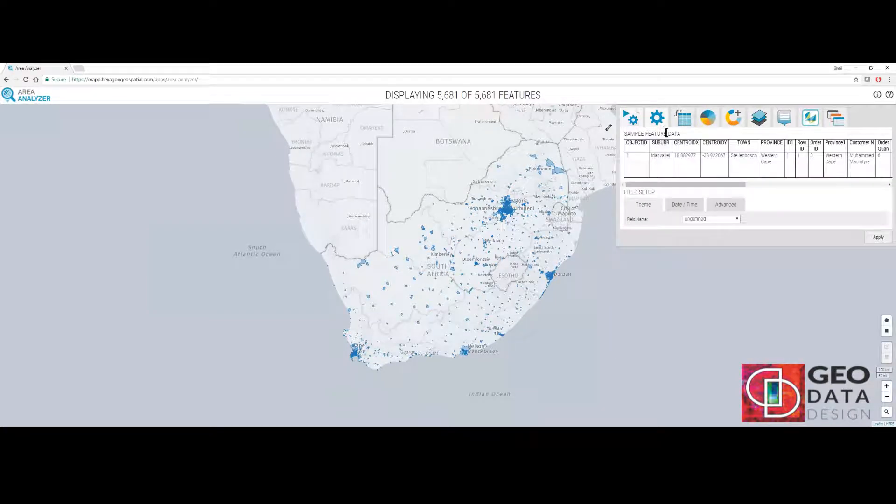
left_click(712, 218)
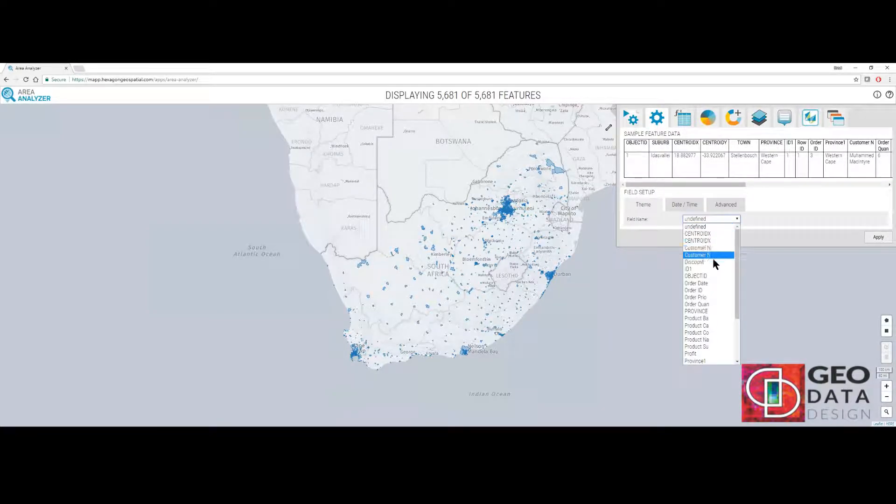
left_click(708, 312)
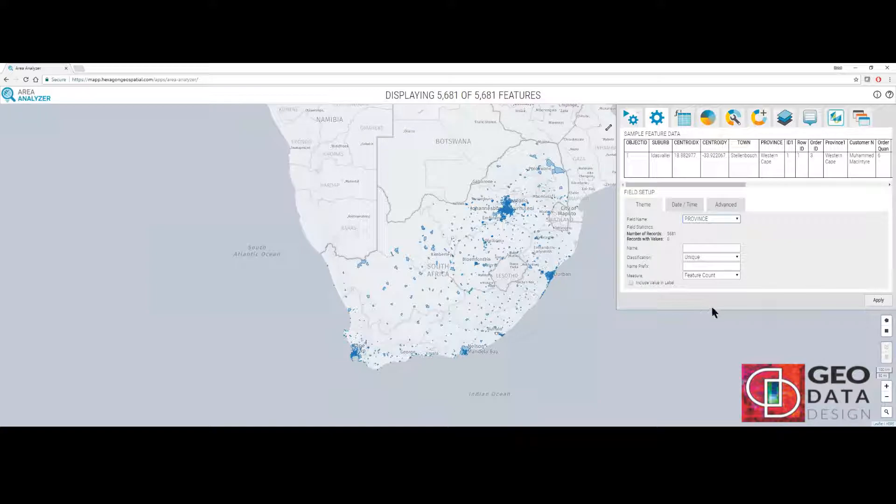
left_click(879, 303)
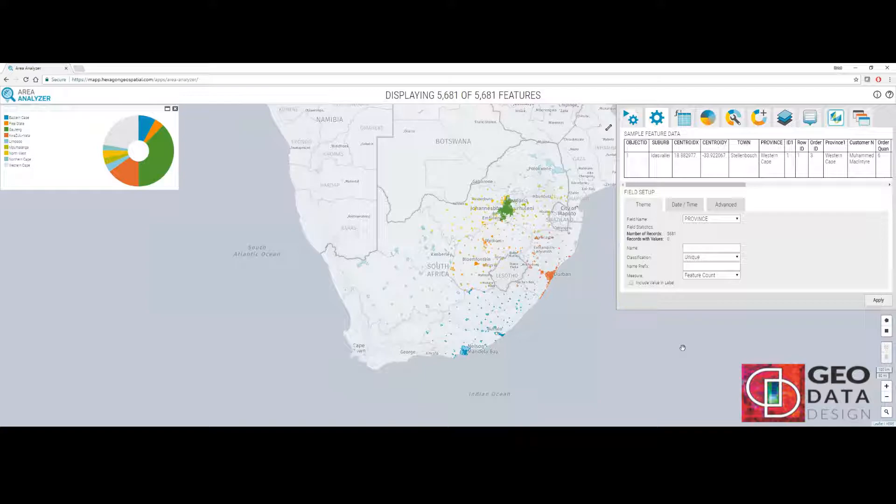
Change the theme colour configuration type to 10 Categorical Colors and apply it.
key("ctrl+f")
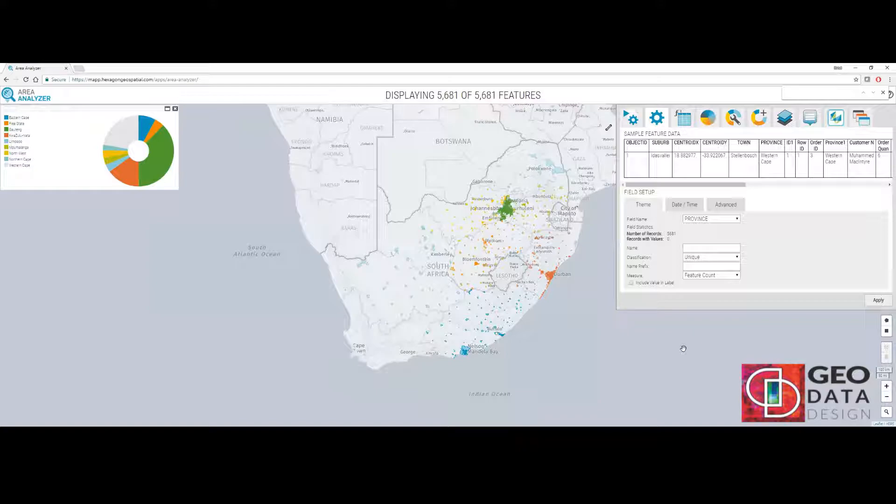
left_click(712, 117)
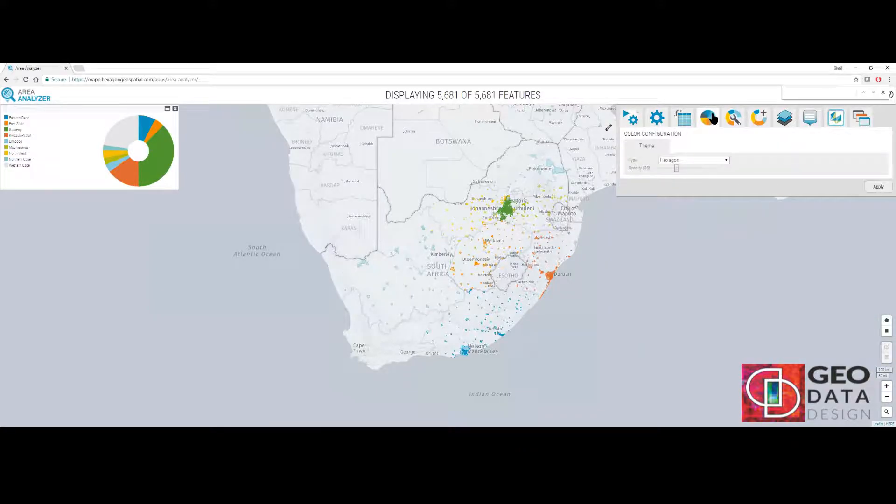
left_click(708, 159)
left_click(714, 174)
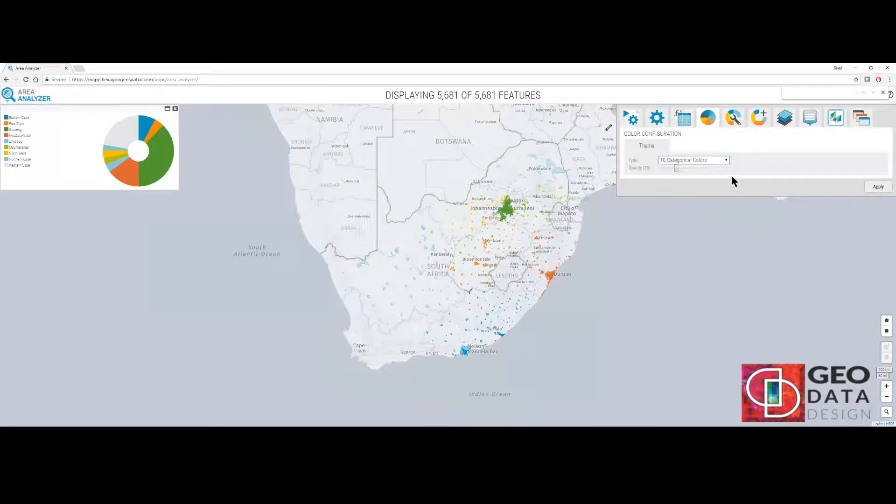
left_click(881, 187)
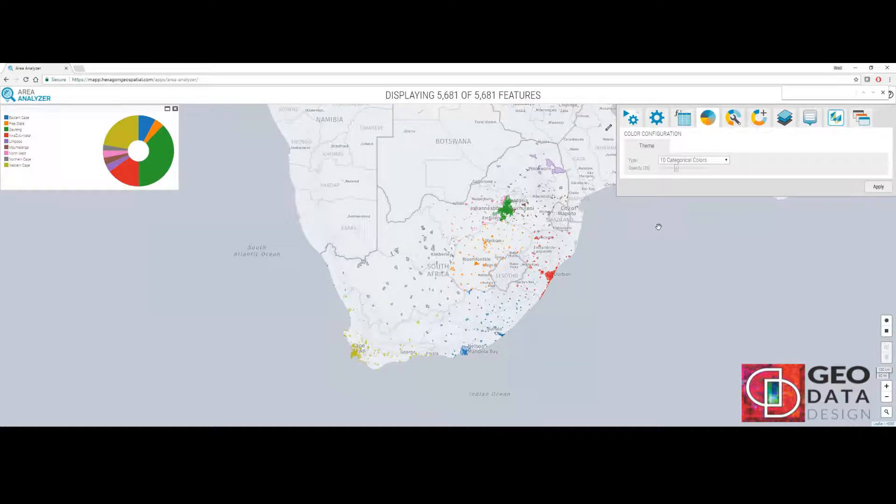
left_click(705, 161)
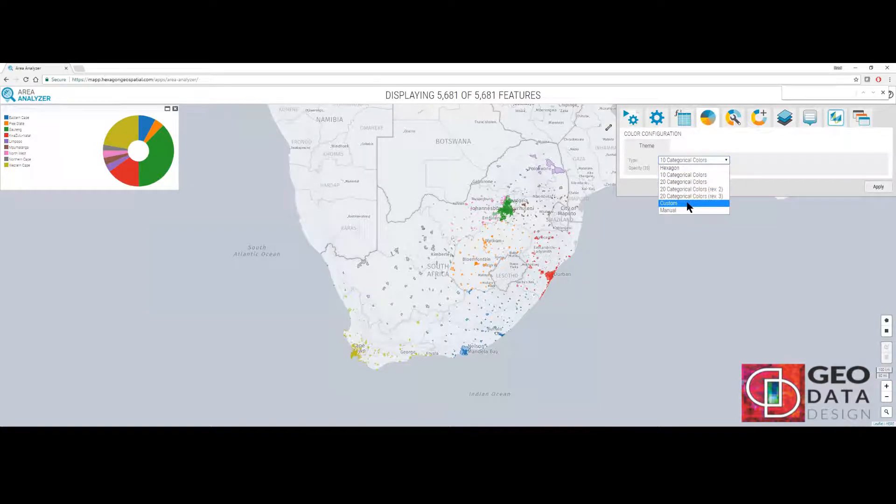
left_click(773, 181)
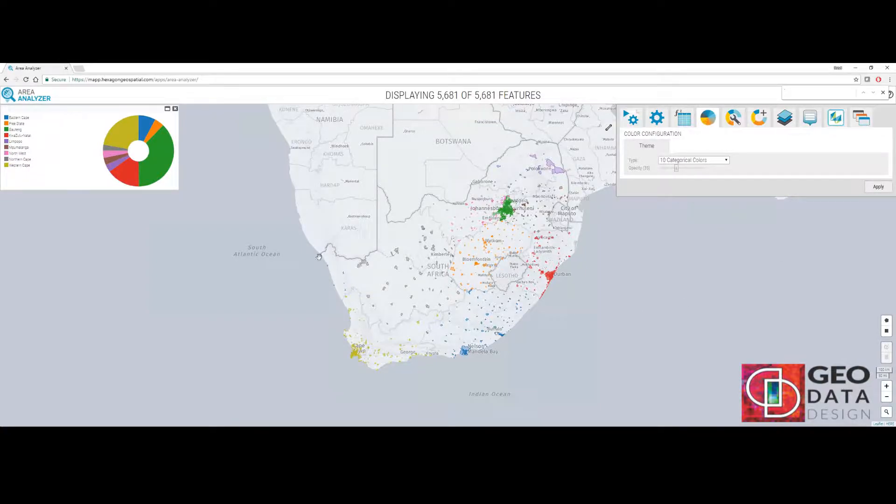
Filter the map to KwaZulu-Natal by selecting its slice in the province chart.
left_click(130, 177)
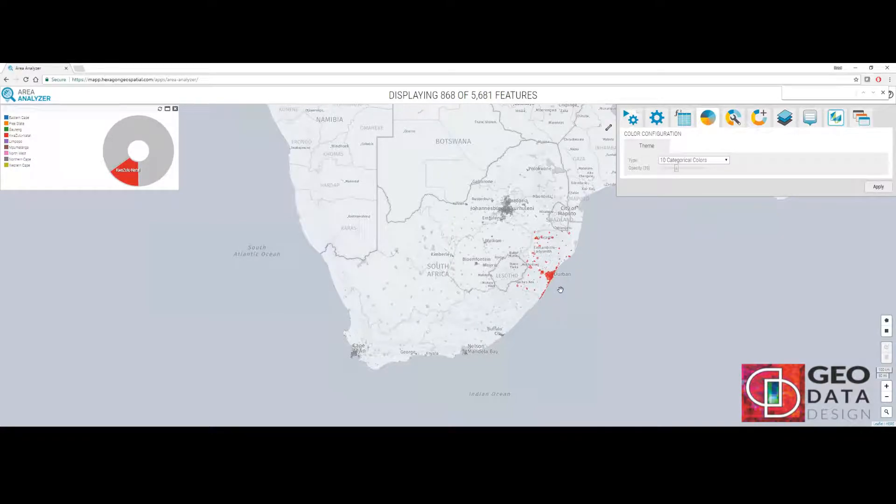
scroll(558, 287, "up", 1)
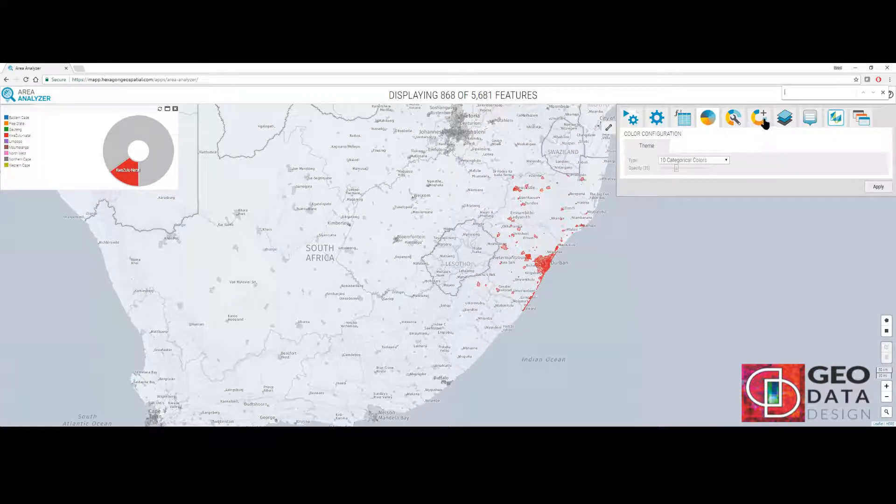
Add an additional chart for the Discount field titled Discount and apply it.
left_click(759, 122)
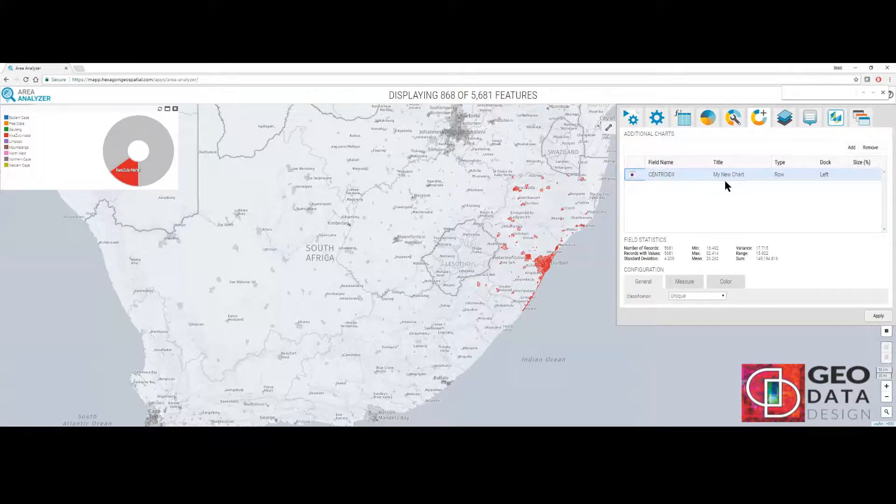
left_click(668, 175)
left_click(668, 175)
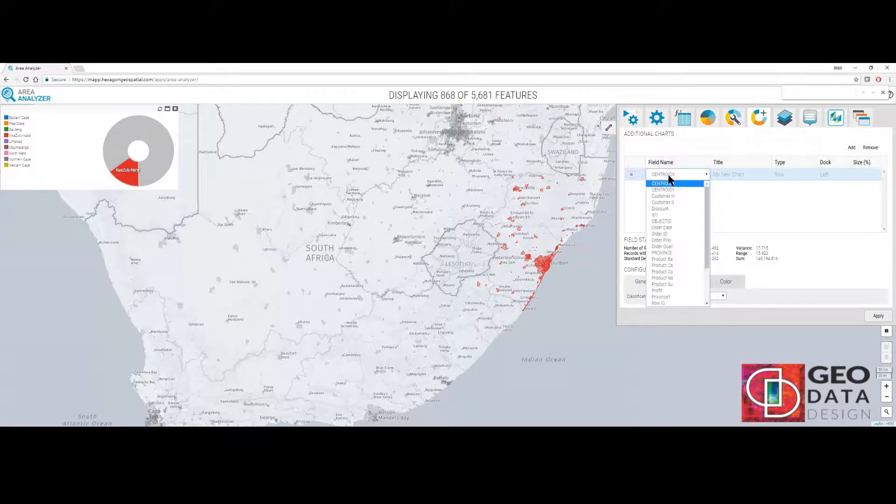
left_click(671, 208)
left_click(733, 181)
key("BackSpace")
type("Discount")
key("Return")
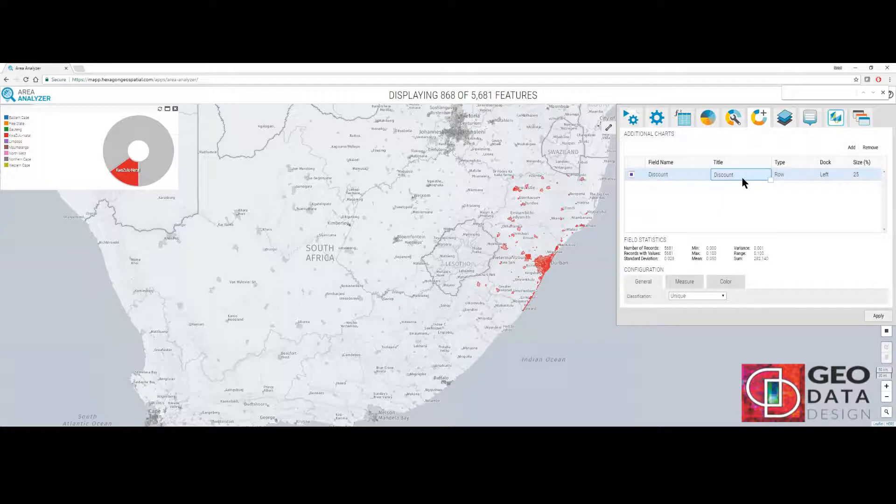
left_click(879, 316)
Add a Gauge chart for the Sales field titled Sales and apply it.
left_click(851, 147)
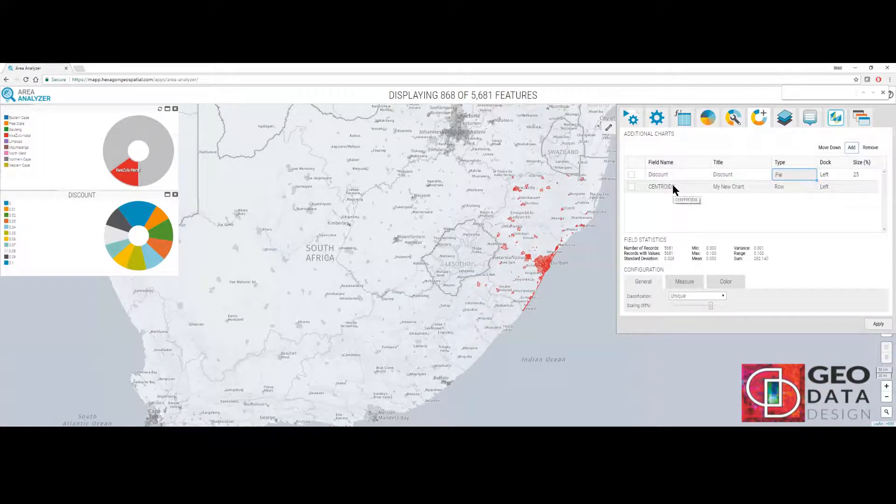
left_click(673, 185)
scroll(687, 264, "down", 3)
left_click(685, 270)
left_click(742, 189)
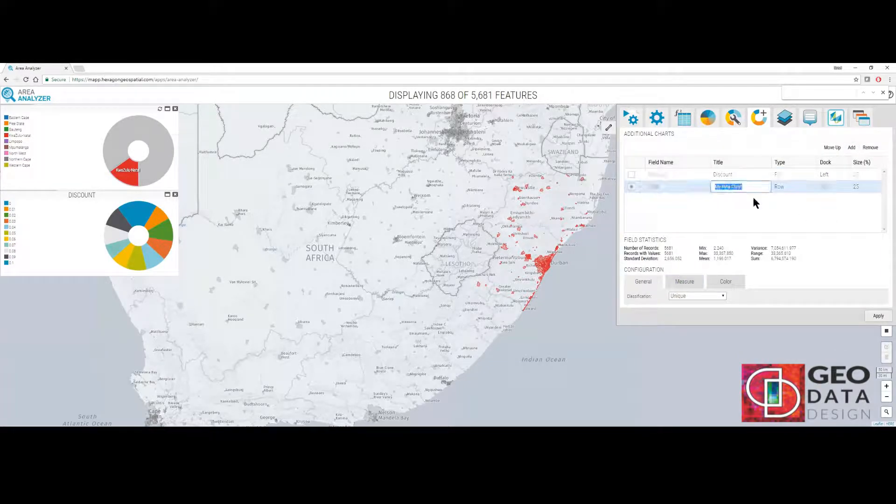
left_click(785, 186)
left_click(789, 217)
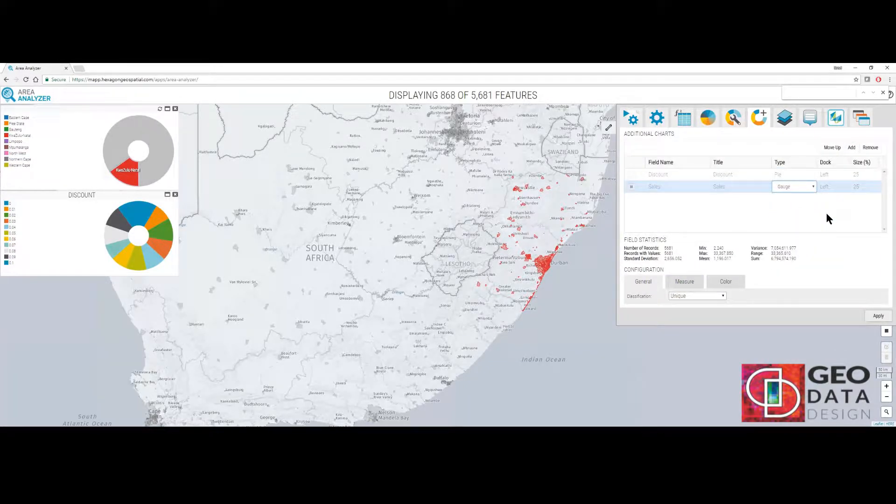
left_click(878, 353)
Add a floating row chart for the Product Ca field titled Product Category and place it below the Sales gauge.
left_click(851, 147)
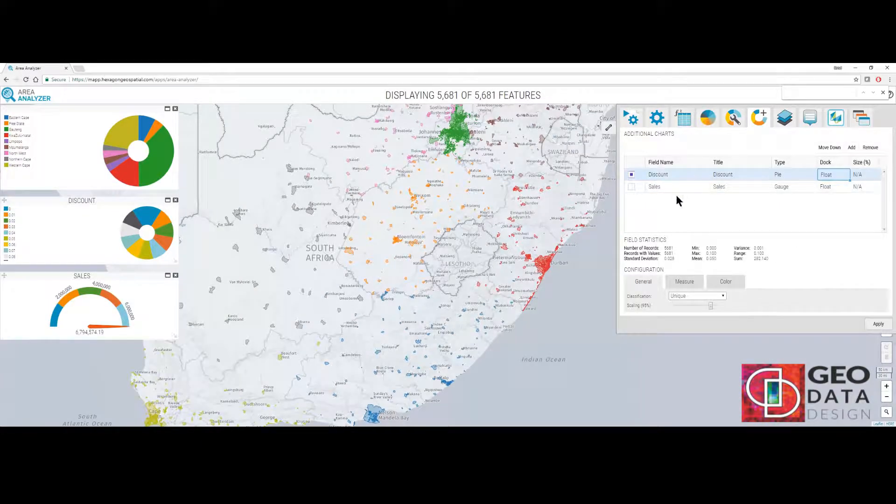
left_click(674, 199)
left_click(672, 290)
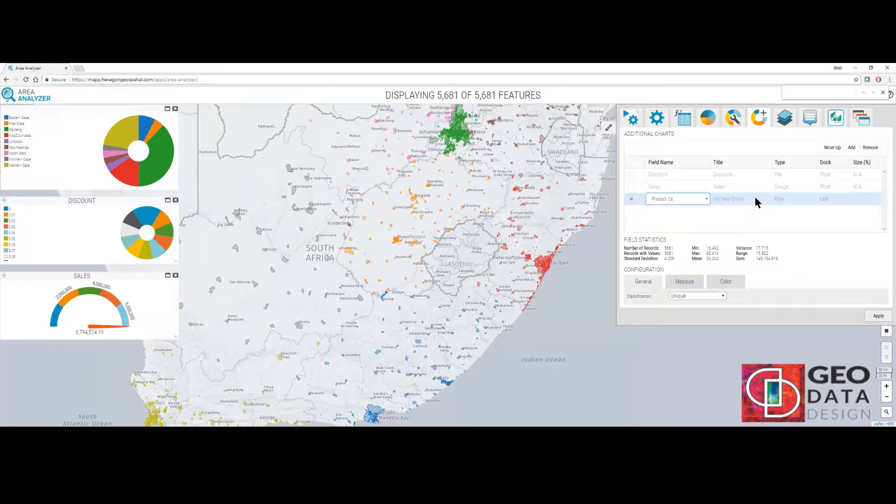
left_click(745, 198)
type("tegory")
left_click(788, 200)
left_click(788, 202)
left_click(827, 199)
left_click(826, 218)
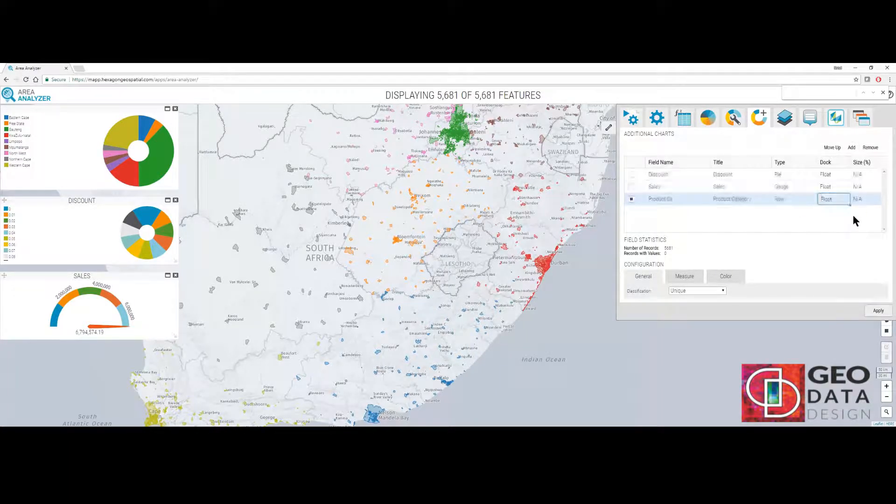
left_click(878, 310)
left_click_drag(241, 141, 100, 351)
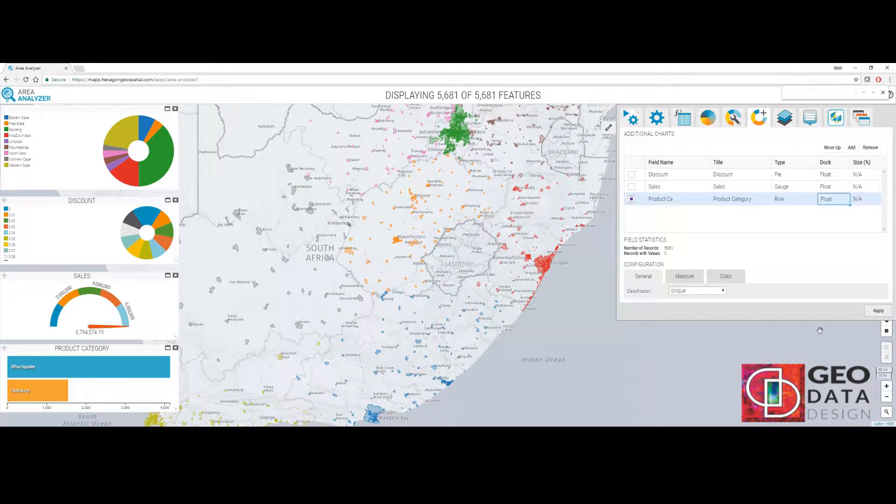
Add a floating row chart for the Order Prio field titled Order Priority and place it beside Product Category.
left_click(851, 147)
double_click(670, 213)
left_click(670, 213)
left_click(672, 233)
double_click(740, 213)
type("Order Priority")
key("Tab")
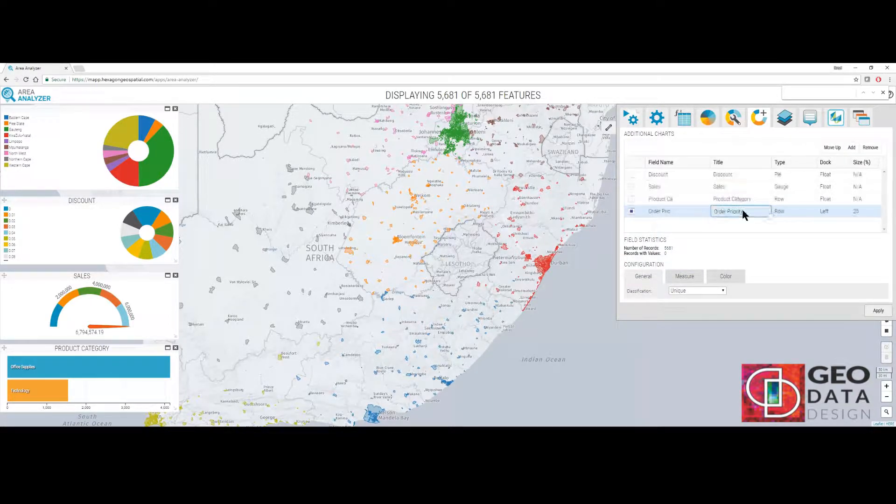
left_click(833, 210)
left_click(826, 232)
left_click(879, 311)
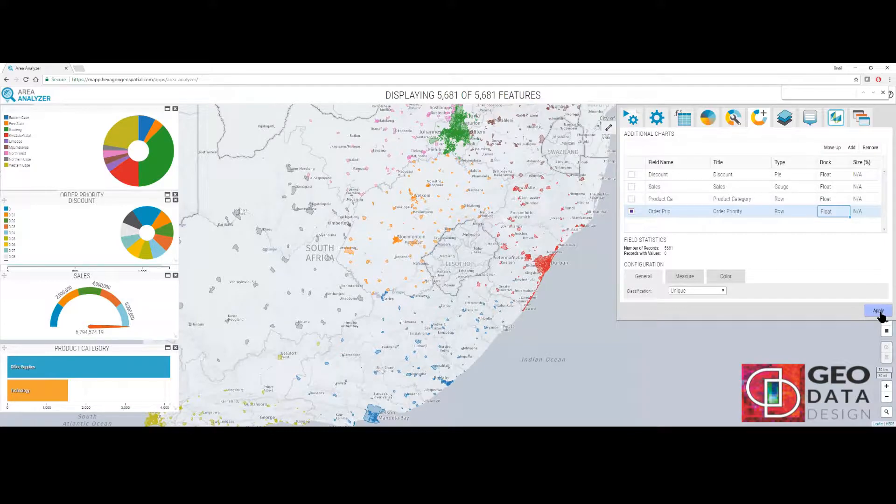
left_click_drag(260, 150, 310, 355)
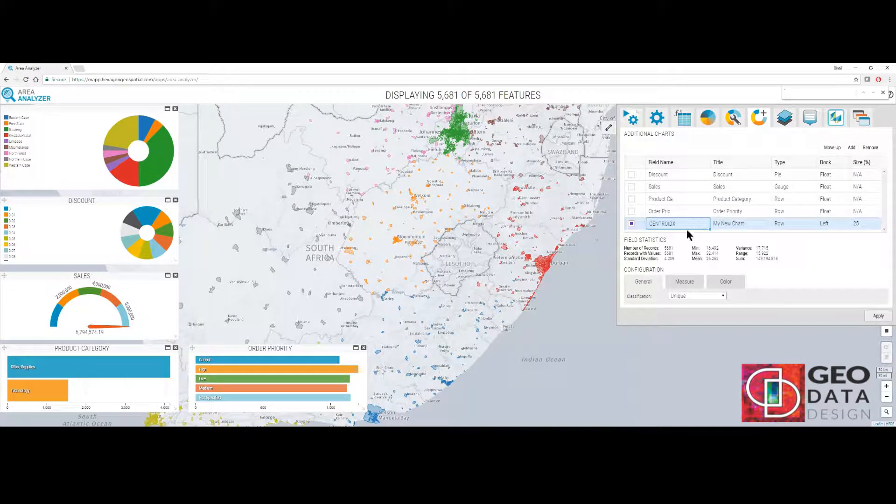
Add a floating Dropdown List for the Customer S field titled Customer Type and apply it.
left_click(707, 224)
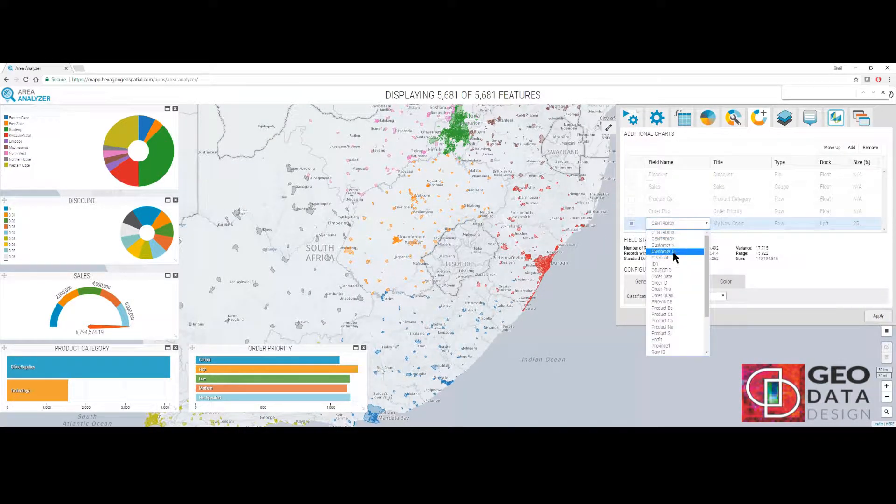
left_click(673, 250)
left_click(732, 223)
type("Customer Type")
left_click(793, 225)
left_click(791, 245)
left_click(834, 223)
left_click(833, 252)
left_click(878, 319)
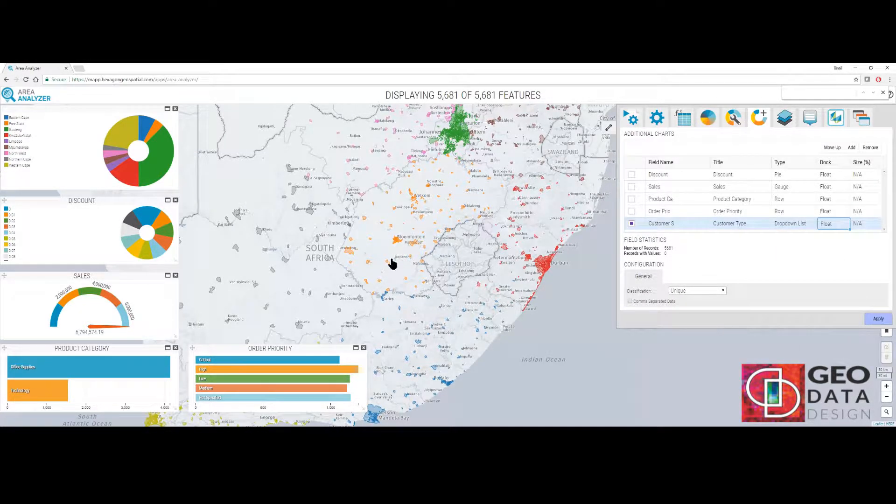
Add a floating Bar chart for the Profit field titled Profit and apply it.
left_click(852, 148)
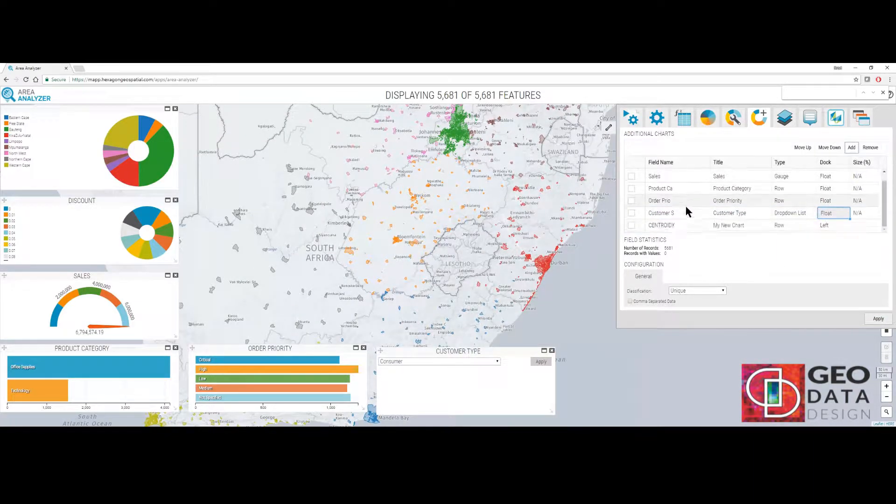
left_click(677, 225)
left_click(659, 341)
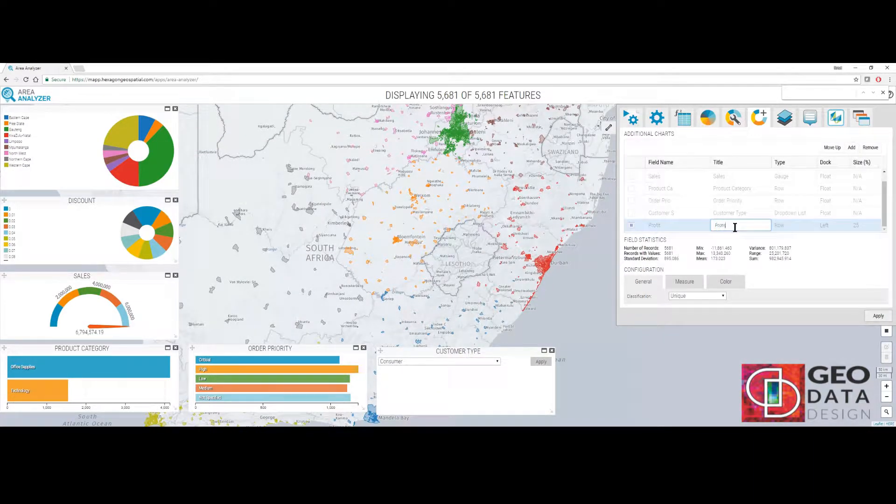
left_click(793, 225)
left_click(782, 235)
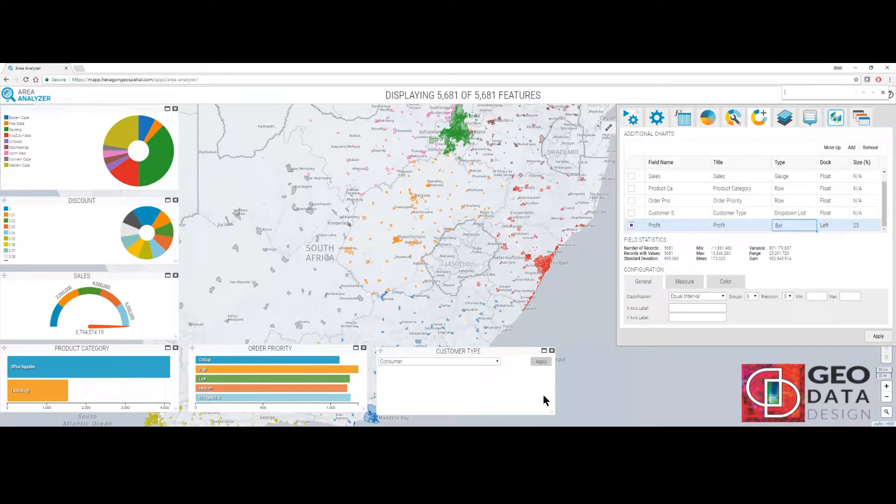
double_click(835, 225)
left_click(835, 225)
left_click(829, 254)
left_click(876, 340)
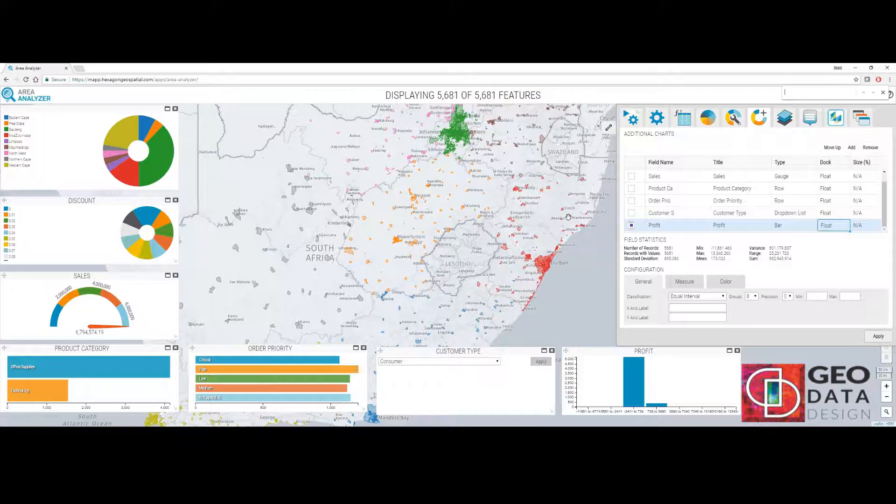
Filter the dashboard by Critical order priority and inspect the Johannesburg area on the map.
left_click(248, 360)
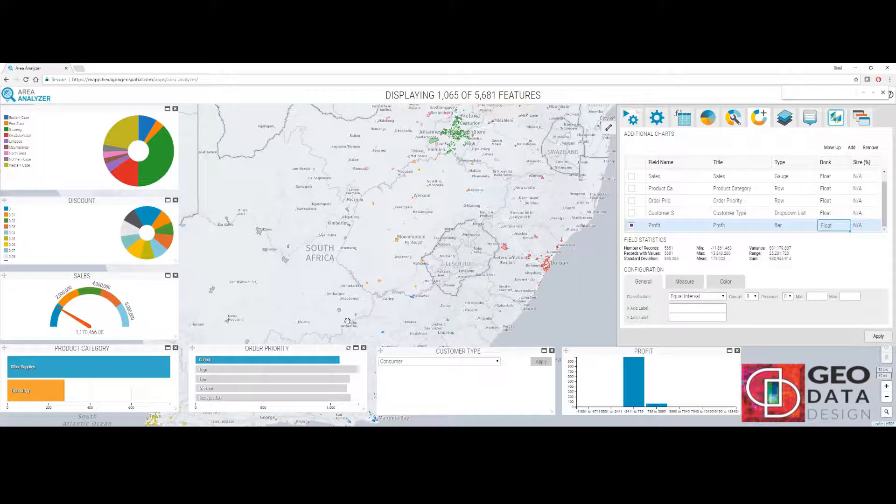
left_click_drag(438, 153, 478, 230)
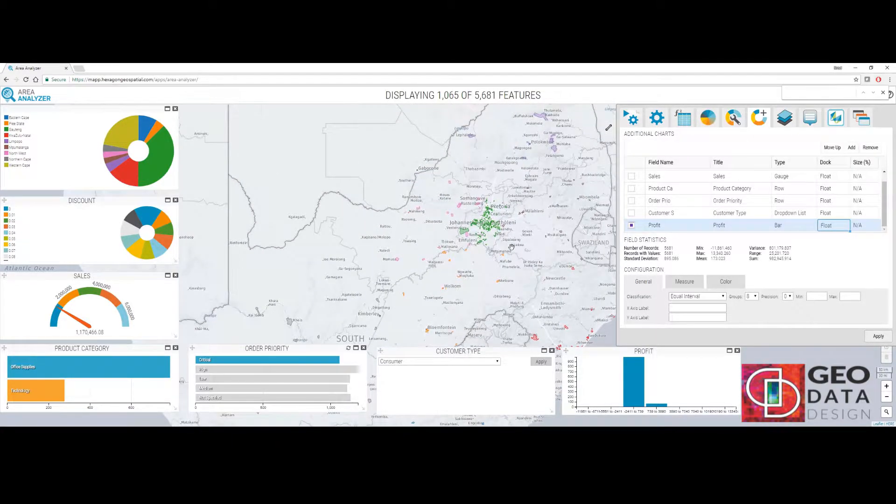
scroll(477, 229, "up", 1)
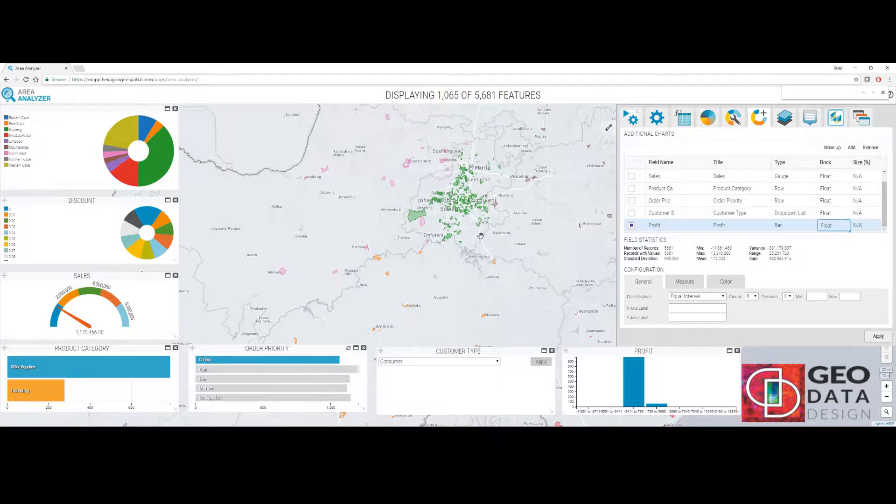
Test the Customer Type list by applying a Corporate filter and resetting it.
left_click(443, 363)
left_click(440, 374)
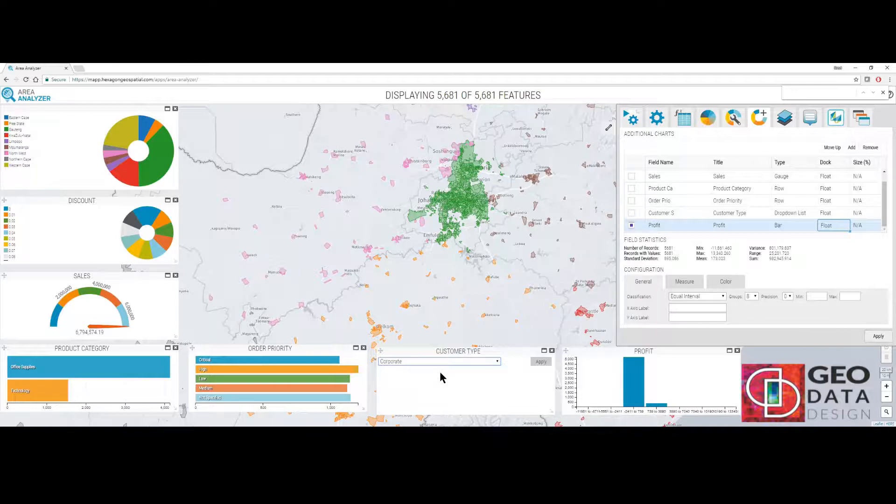
left_click(539, 363)
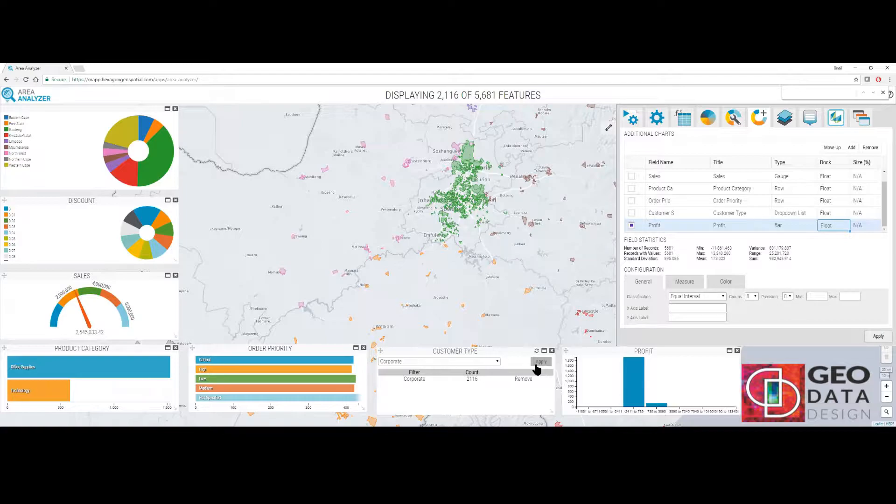
left_click(536, 351)
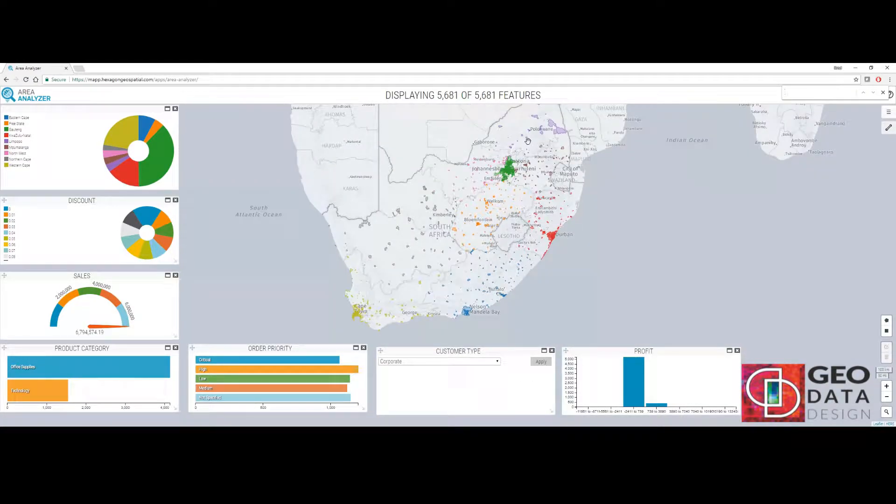